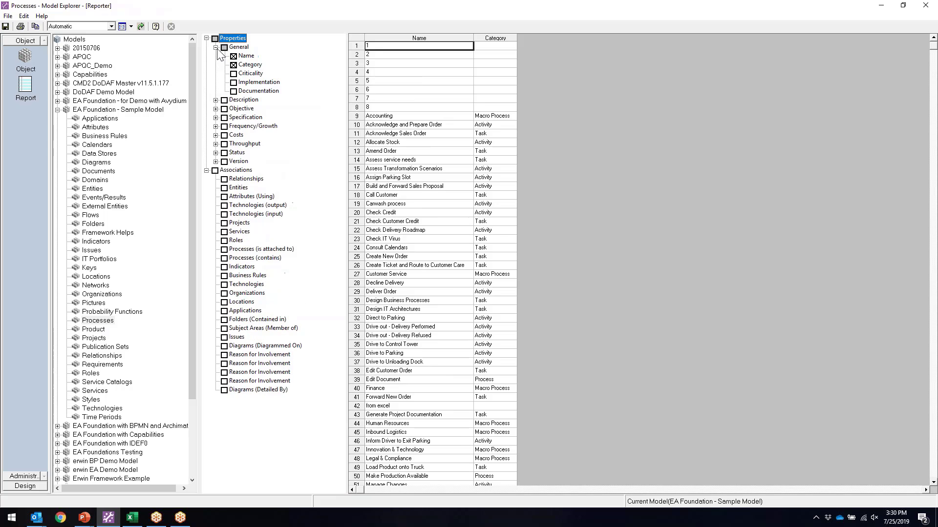
# Step: Add all General properties and the Description to the processes report, and set its update mode to Manual
pyautogui.click(224, 48)
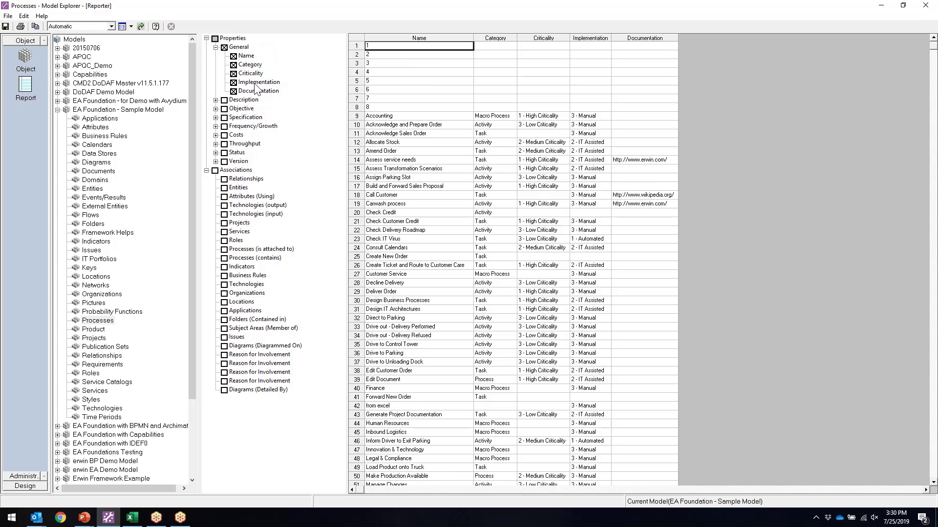
pyautogui.click(224, 100)
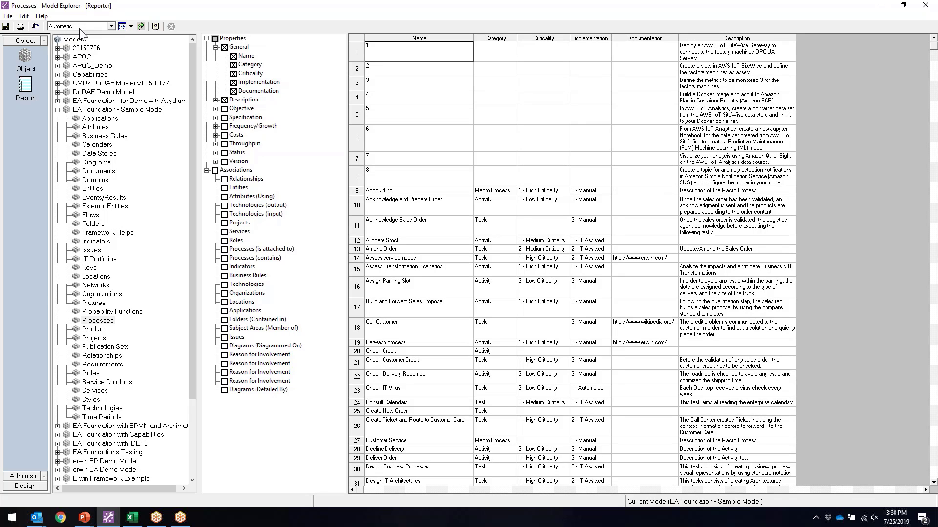
pyautogui.click(77, 27)
pyautogui.click(82, 42)
# Step: Include the Roles, Organizations, Locations and Applications associations in the processes report and refresh it
pyautogui.click(225, 240)
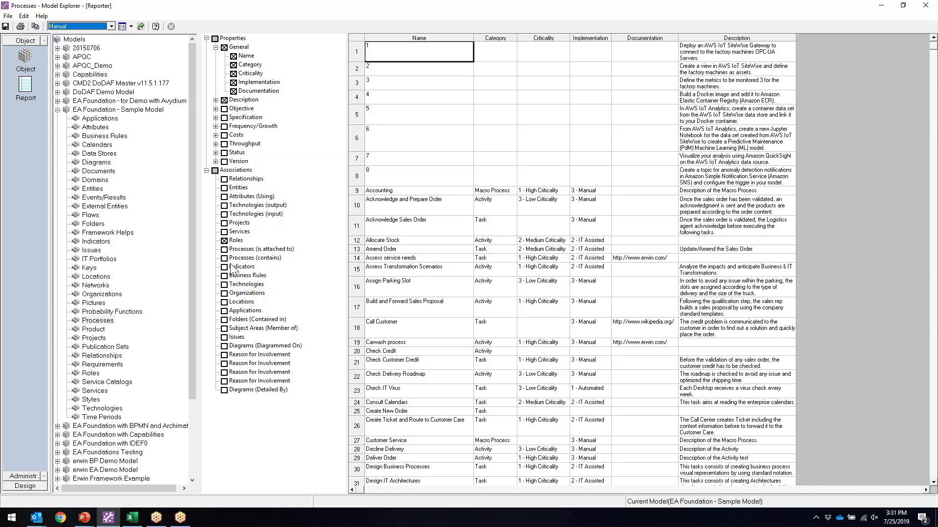
pyautogui.click(224, 293)
pyautogui.click(224, 302)
pyautogui.click(224, 311)
pyautogui.click(142, 27)
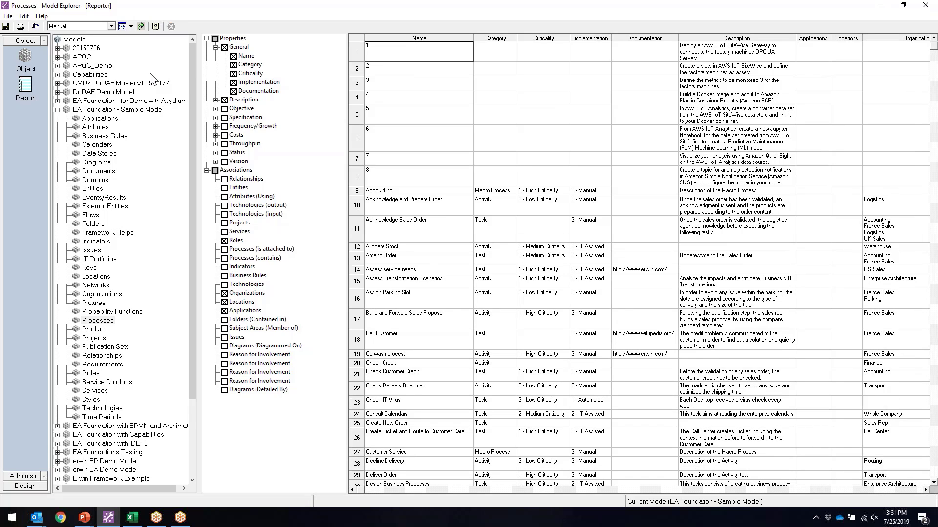
# Step: Restrict the report to processes on the Record Order diagram, found by category Dynamics and name starting with "record", and refresh it
pyautogui.click(131, 27)
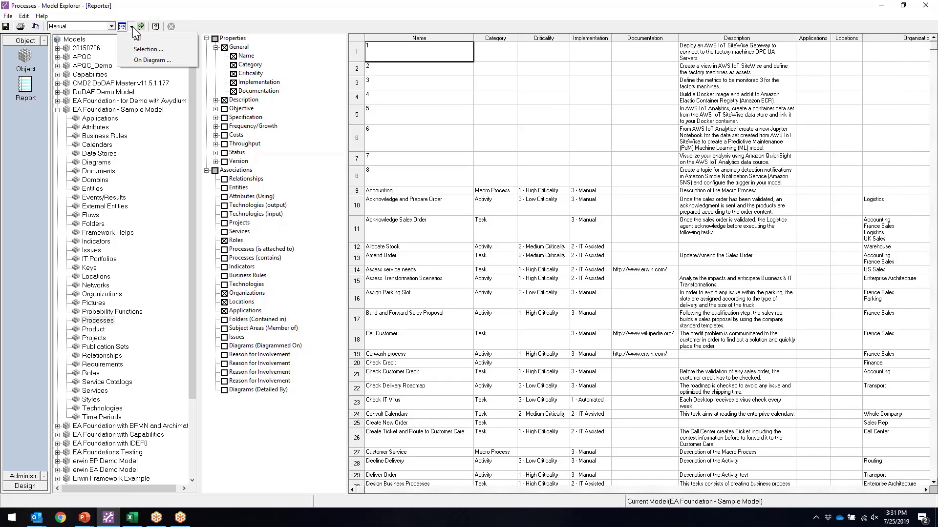
pyautogui.click(139, 60)
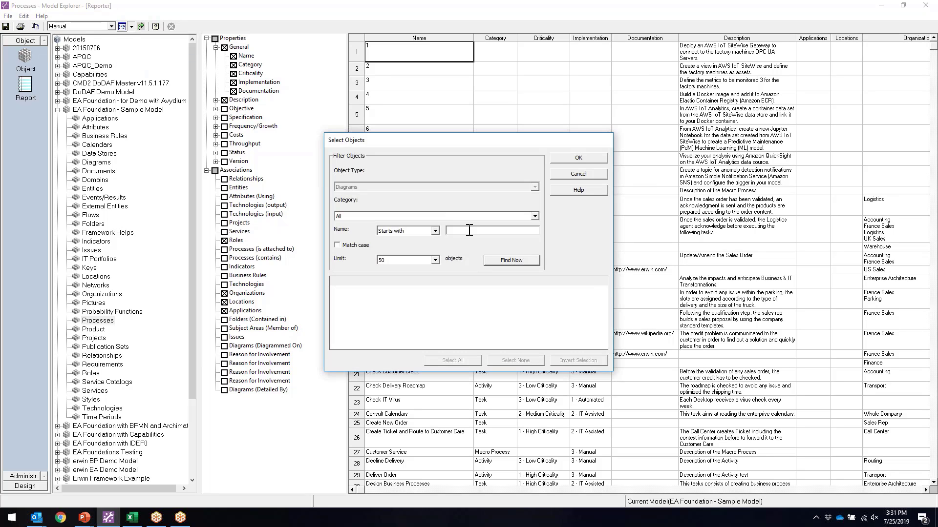
pyautogui.click(465, 216)
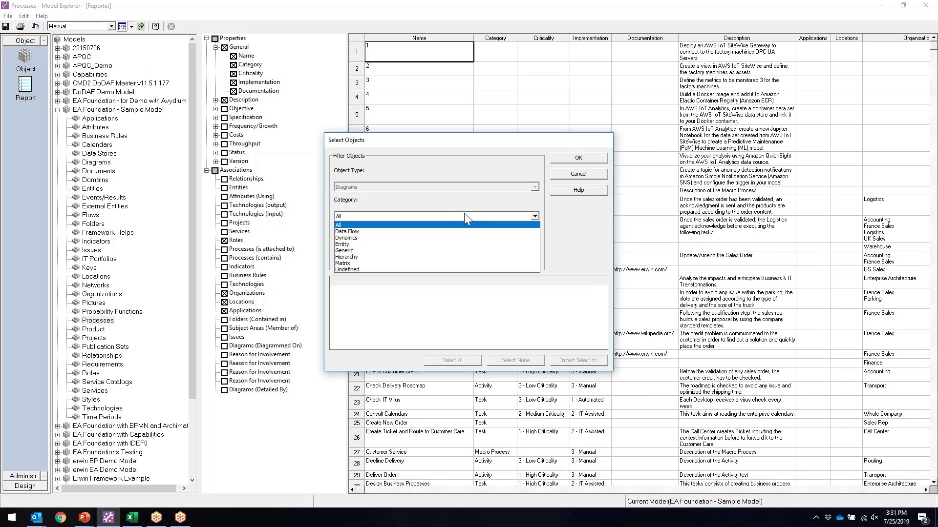
pyautogui.click(387, 239)
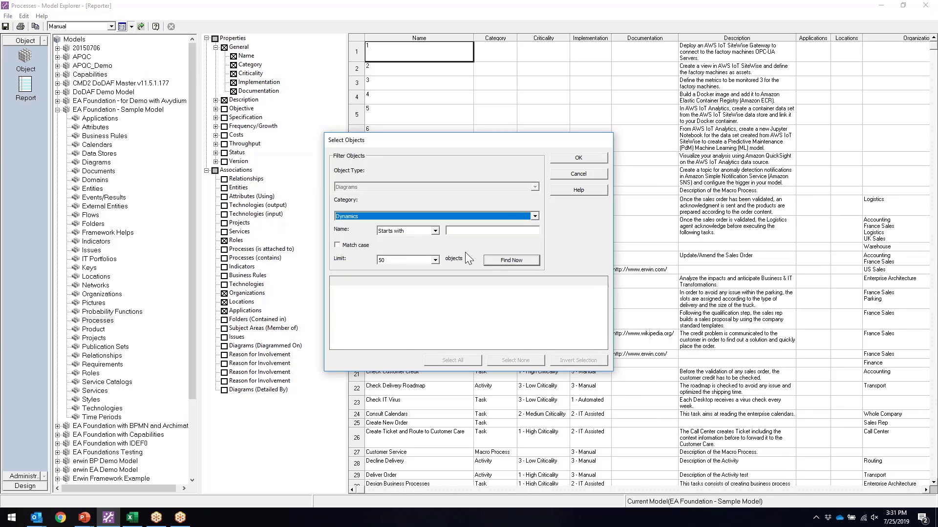
pyautogui.click(494, 262)
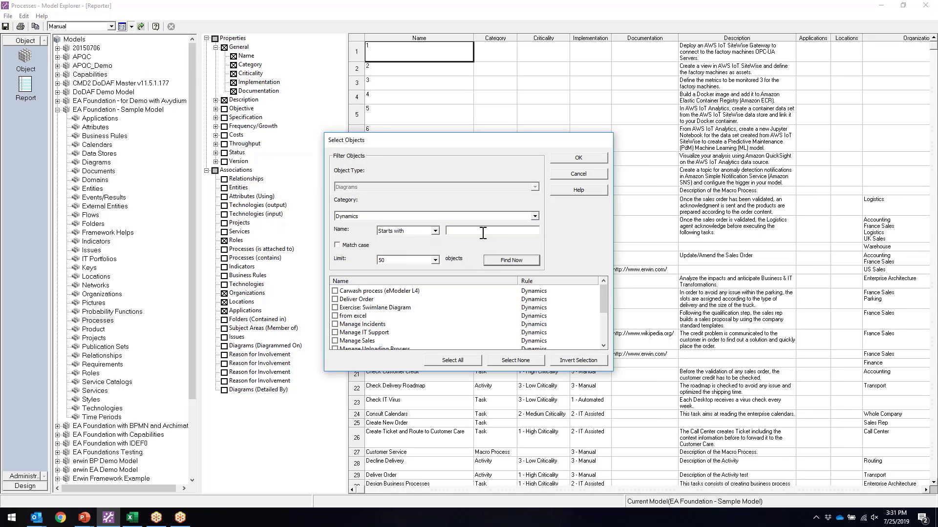
pyautogui.write('record')
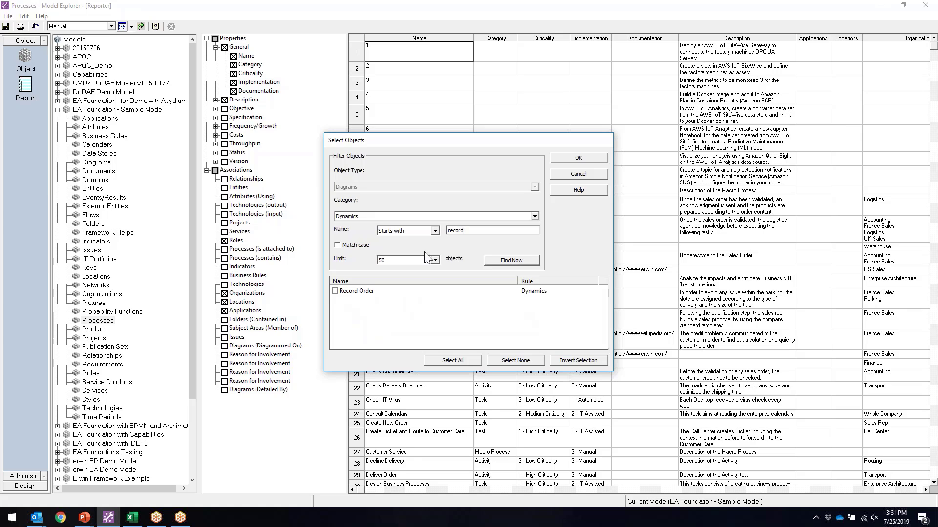
pyautogui.click(336, 291)
pyautogui.click(570, 156)
pyautogui.click(141, 26)
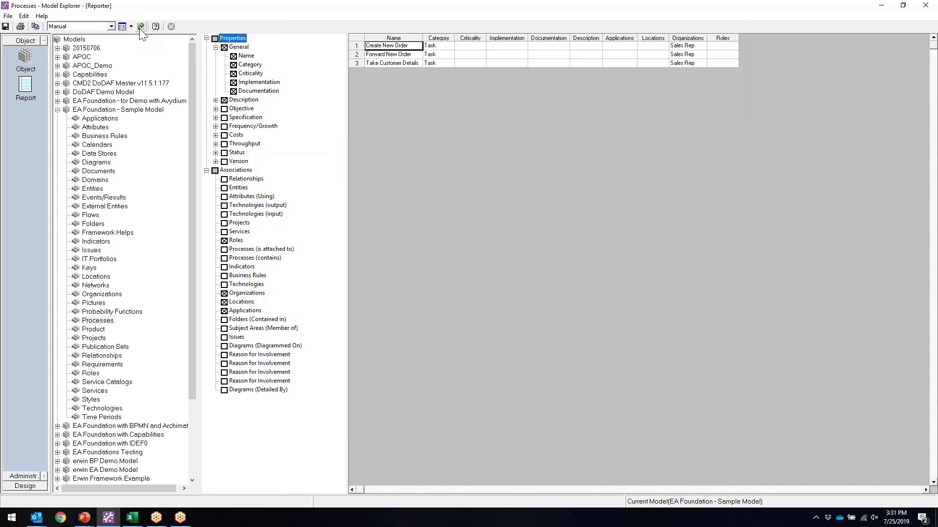
# Step: Add the Costs and Throughput properties to the report and set its scope back to all processes
pyautogui.click(224, 144)
pyautogui.click(224, 135)
pyautogui.click(140, 27)
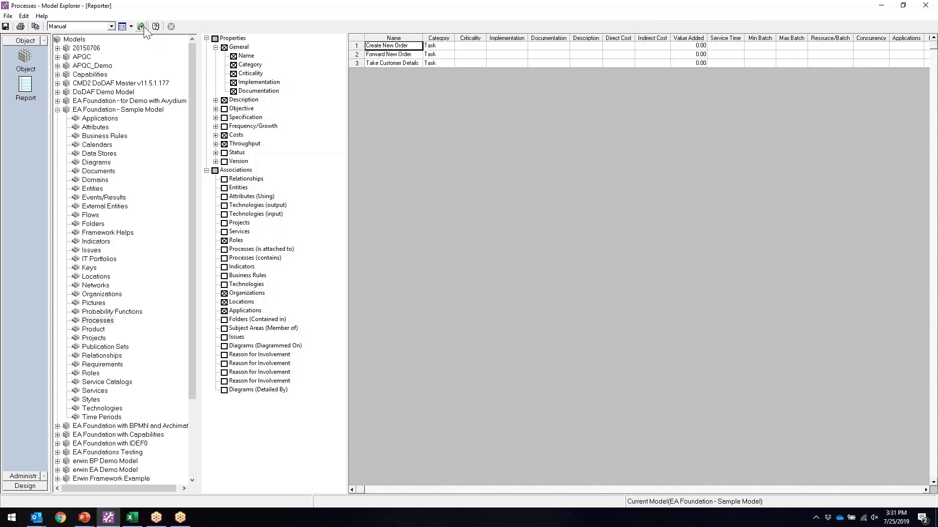
pyautogui.click(892, 490)
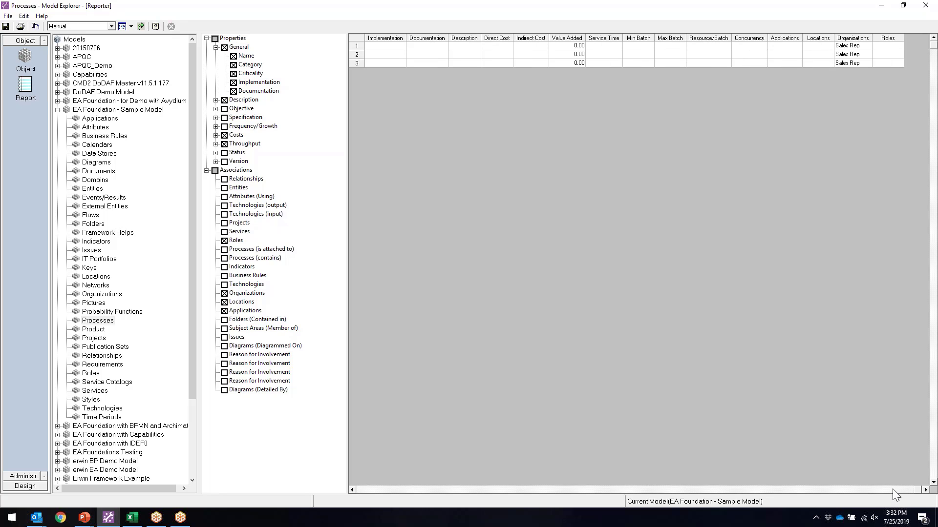
pyautogui.click(429, 490)
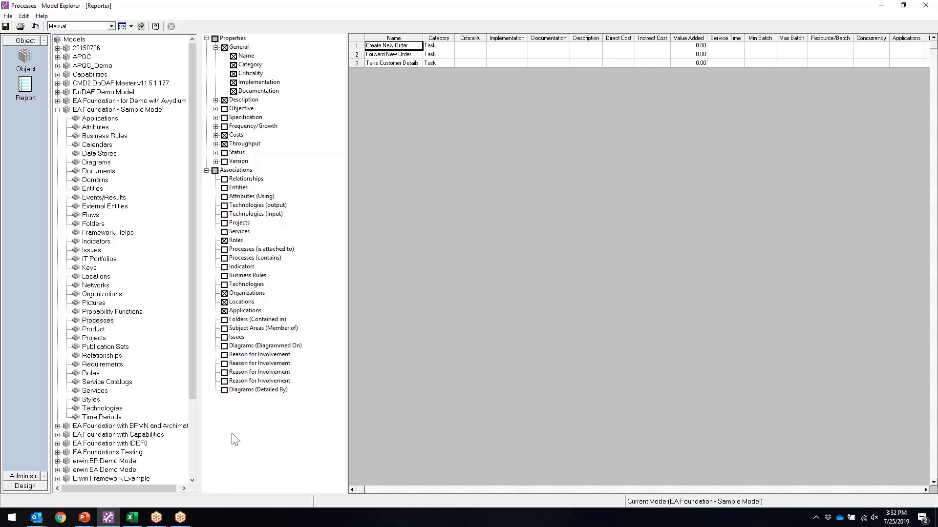
pyautogui.click(132, 27)
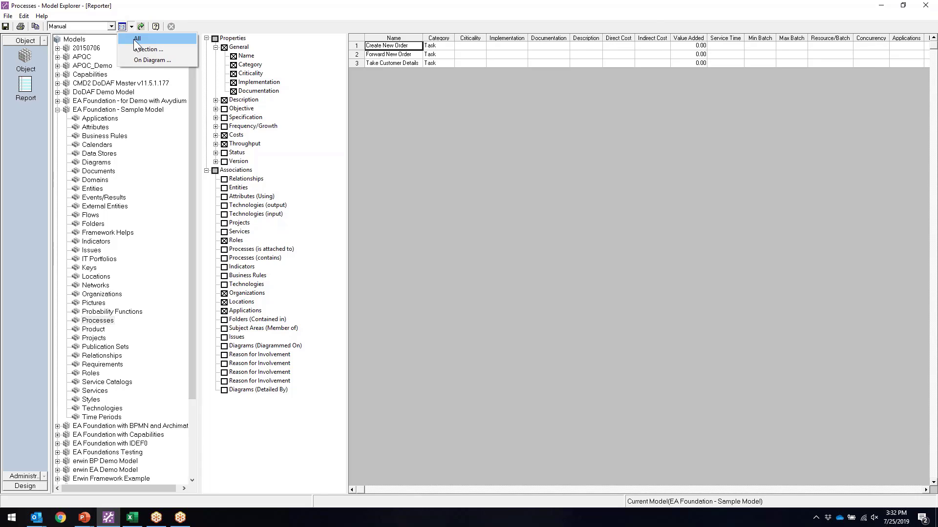
pyautogui.click(137, 39)
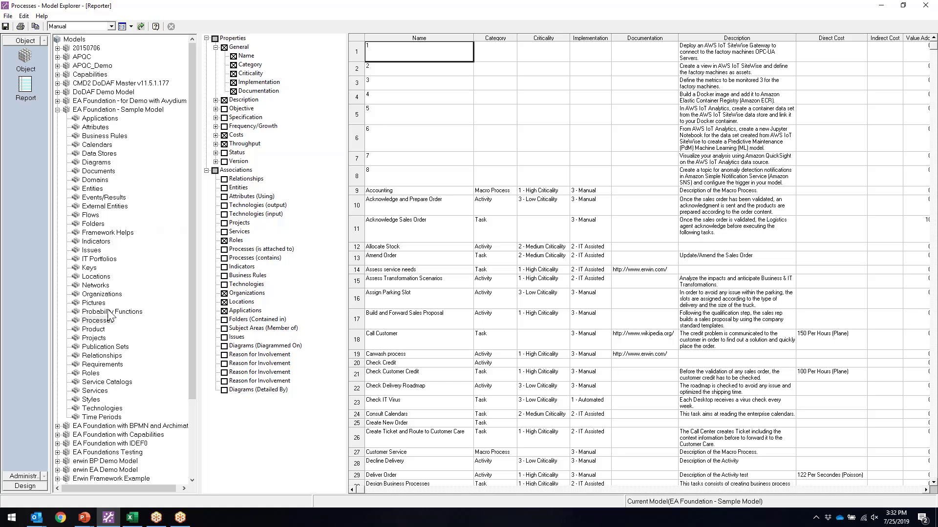
# Step: Generate an Organizations report with all General properties, the Description, and the Roles and Processes associations
pyautogui.click(101, 294)
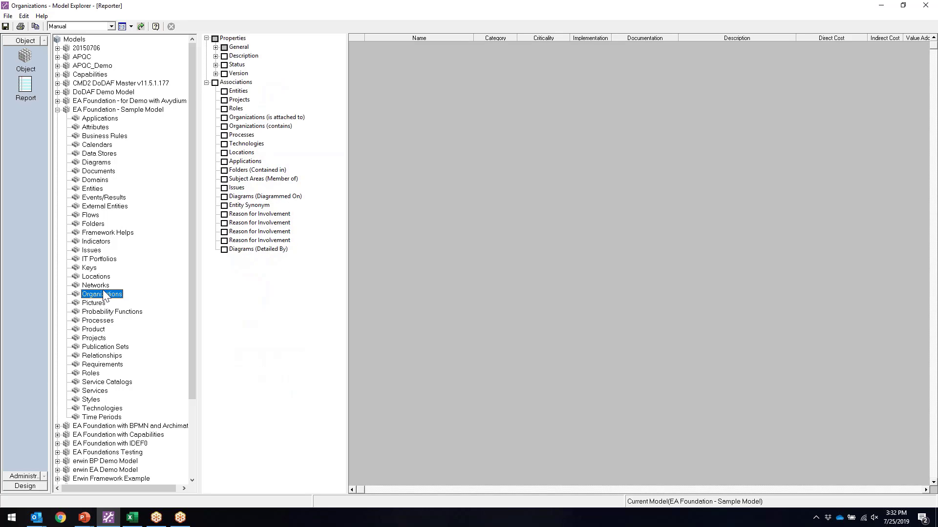
pyautogui.click(224, 108)
pyautogui.click(225, 135)
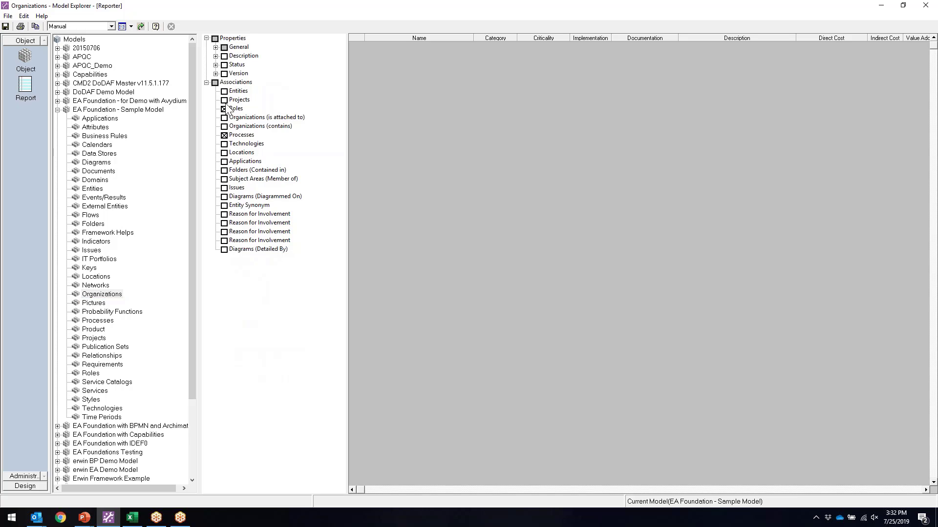
pyautogui.click(215, 47)
pyautogui.click(224, 47)
pyautogui.click(224, 109)
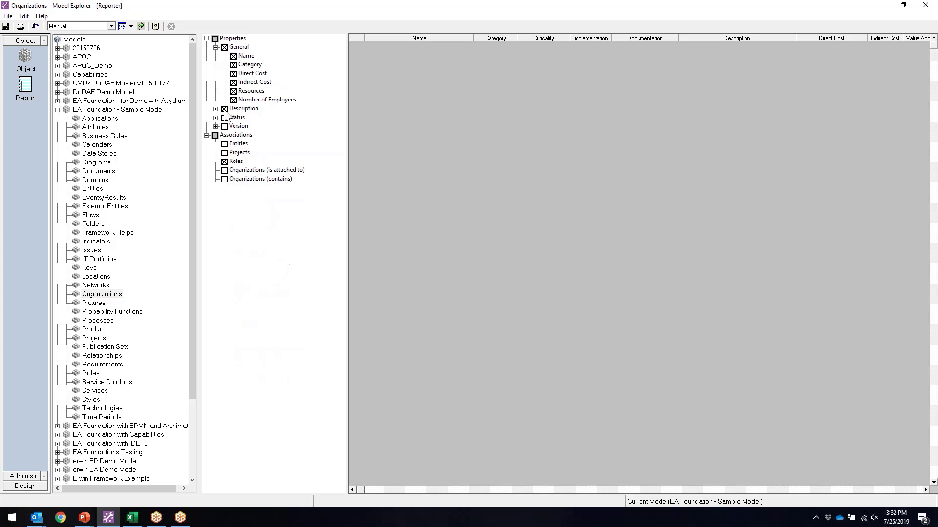
pyautogui.click(141, 27)
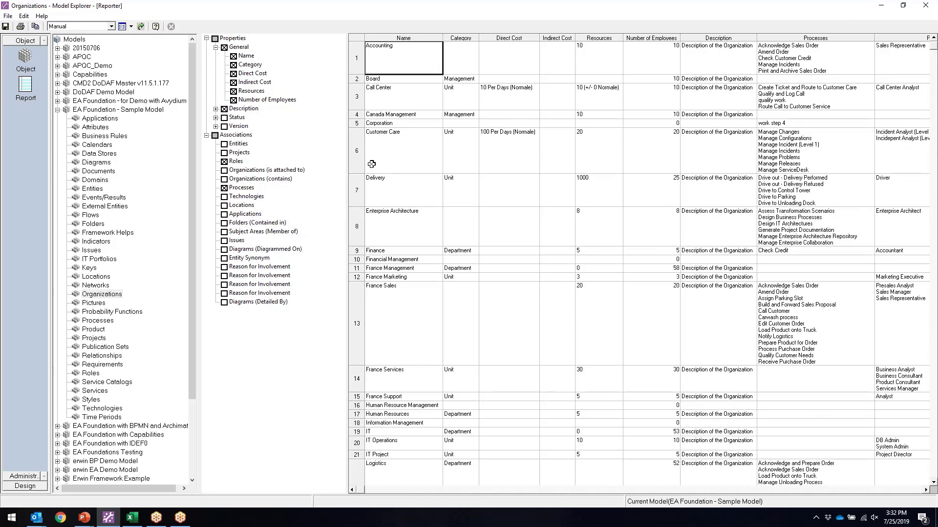
# Step: Save the organizations report as an Excel (*.xls) file named Org_report in Downloads
pyautogui.click(6, 26)
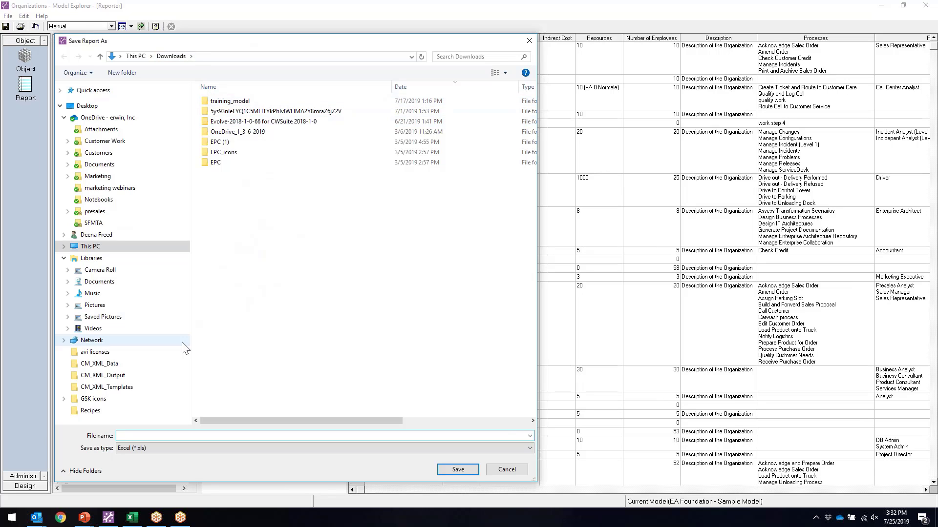
pyautogui.write('Org_report')
pyautogui.press('Return')
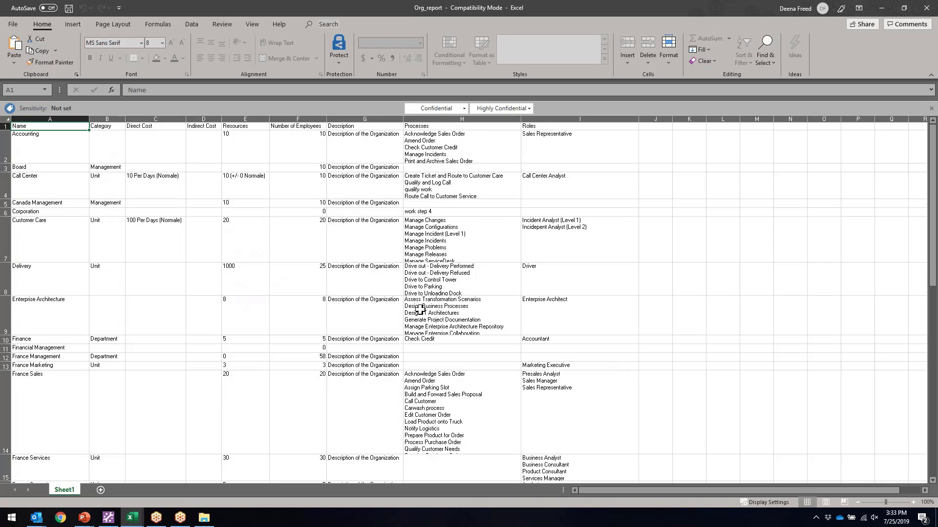
# Step: Remove the sheet protection from the exported Org_report worksheet in Excel
pyautogui.keyDown('ctrl'); pyautogui.scroll(5, 413, 311); pyautogui.keyUp('ctrl')
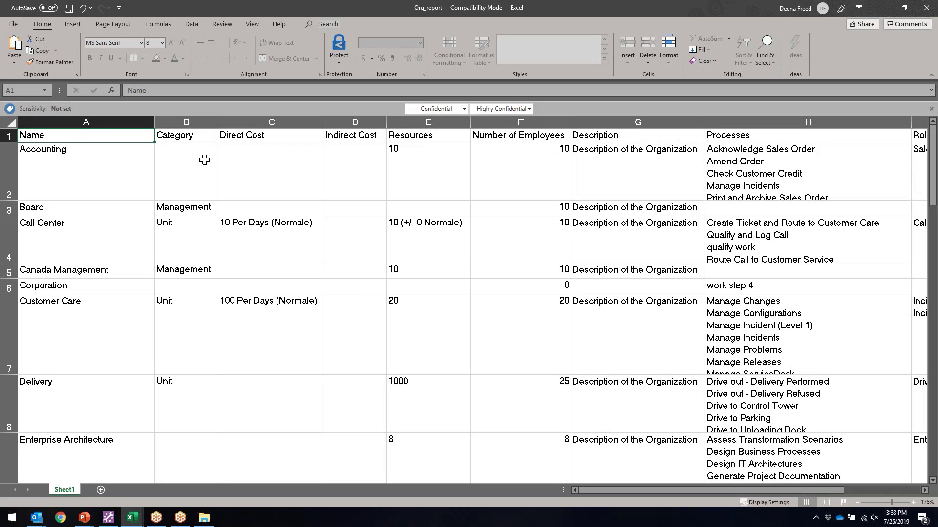
pyautogui.click(153, 119)
pyautogui.click(186, 171)
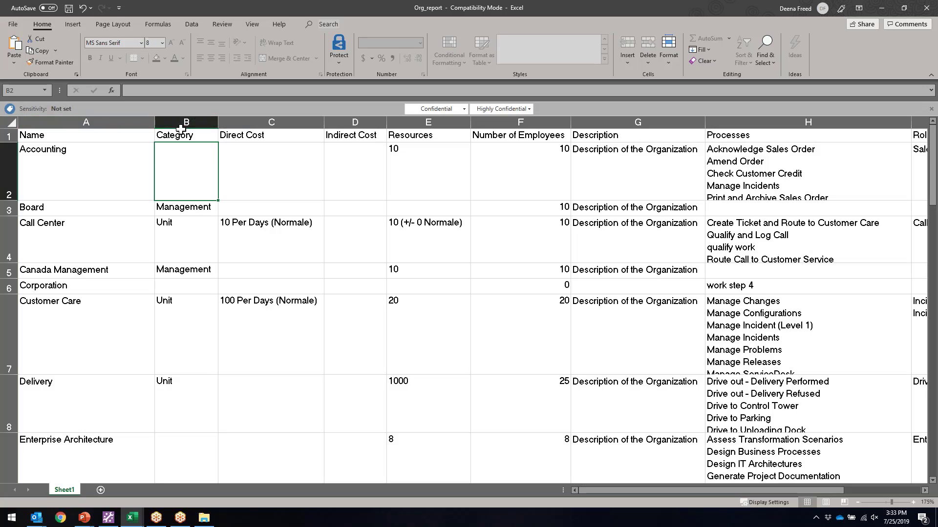
pyautogui.click(252, 25)
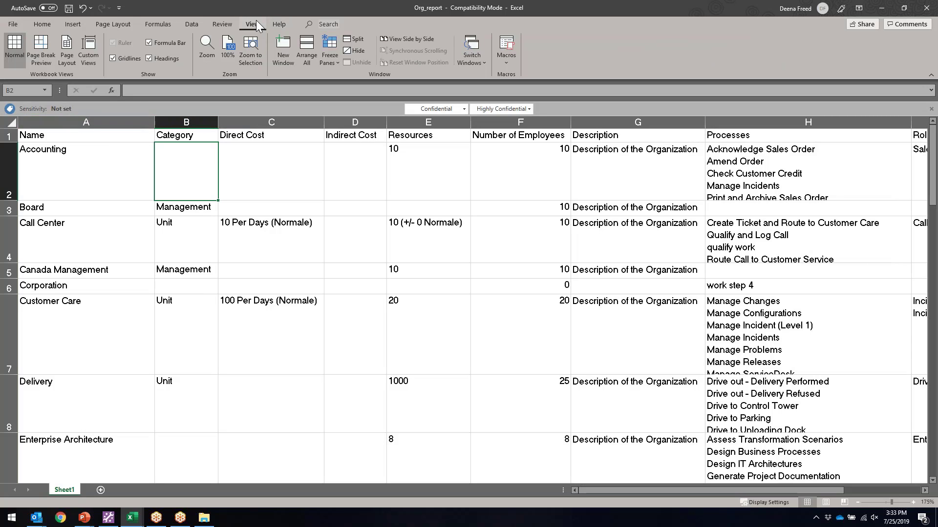
pyautogui.click(337, 63)
pyautogui.click(227, 26)
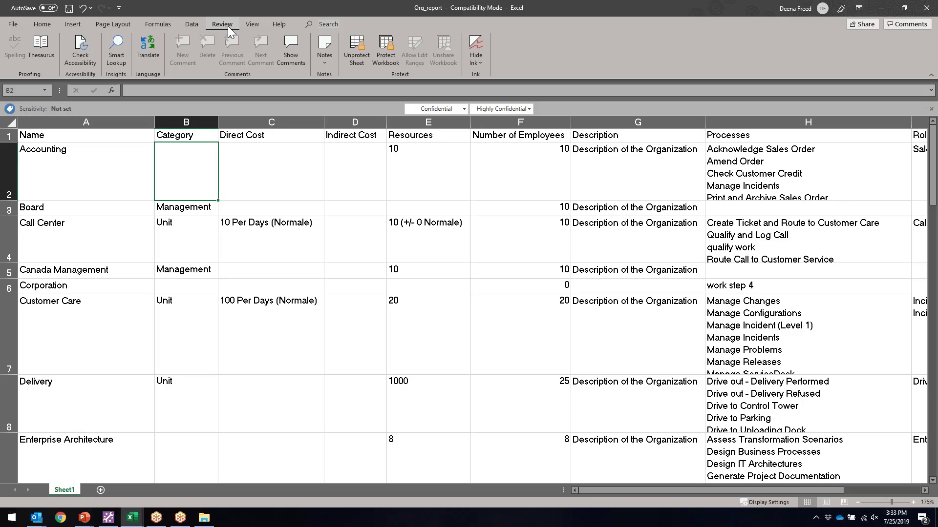
pyautogui.click(356, 64)
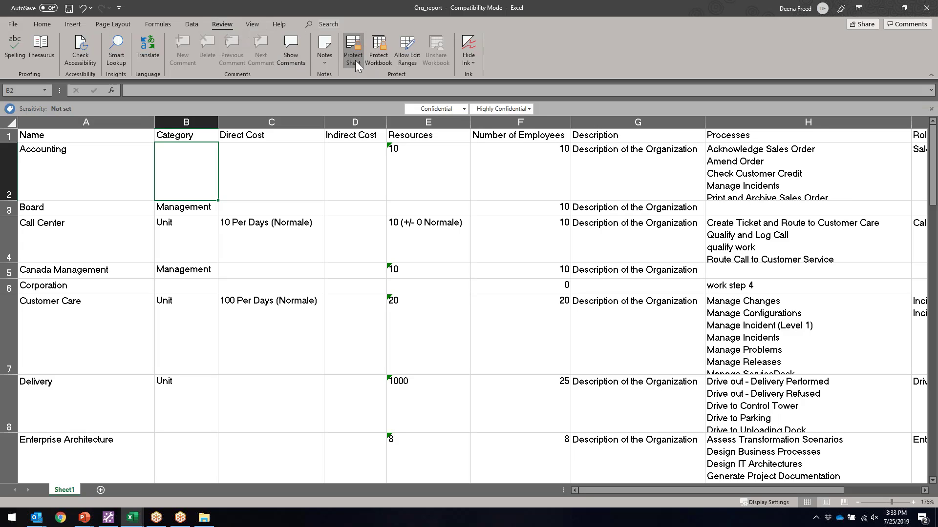
# Step: Widen the Category column slightly and check that cells in the Direct Cost column can be edited
pyautogui.click(346, 150)
pyautogui.moveTo(218, 126)
pyautogui.mouseDown()
pyautogui.moveTo(286, 122)
pyautogui.moveTo(236, 123)
pyautogui.mouseUp()
pyautogui.doubleClick(265, 146)
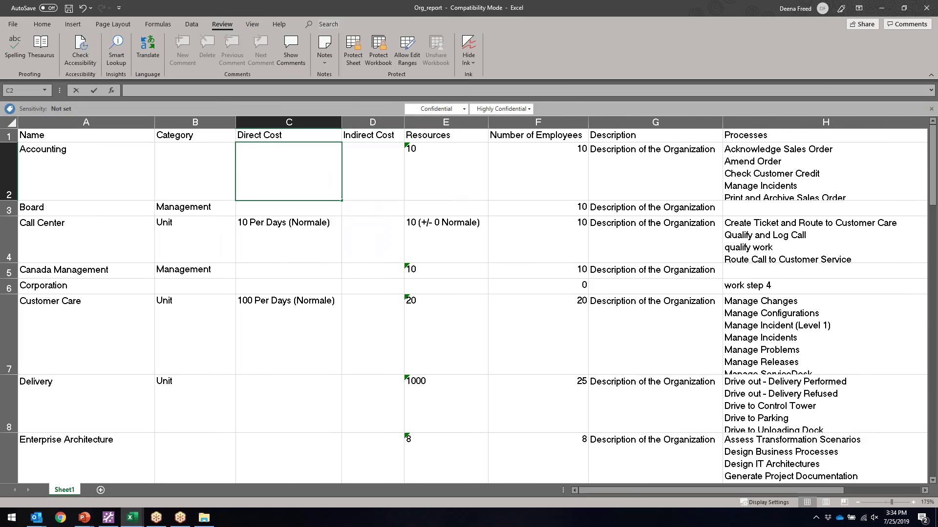
pyautogui.doubleClick(249, 247)
pyautogui.click(253, 283)
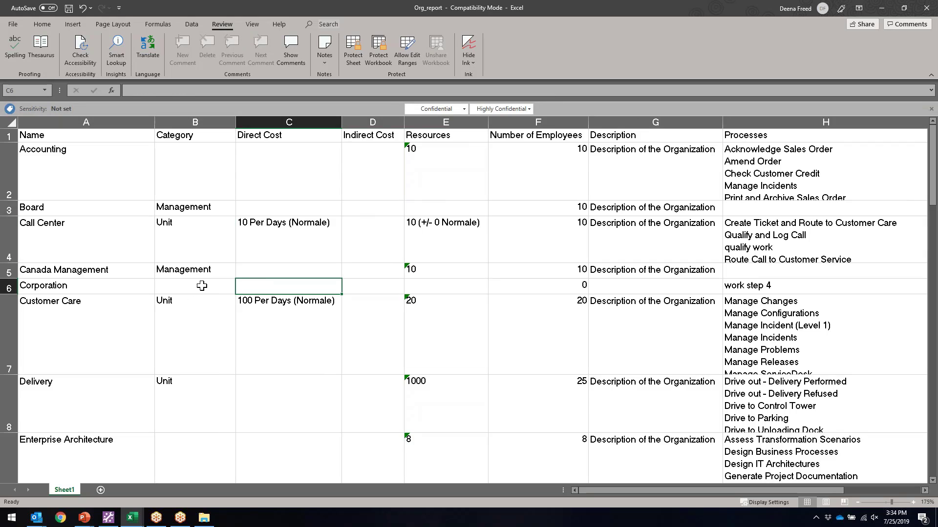